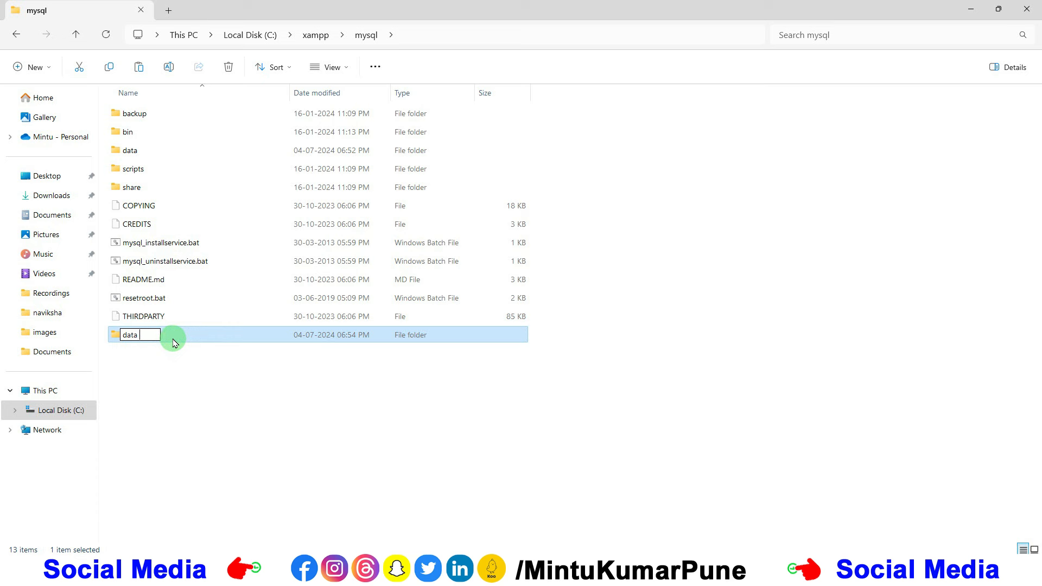
Rename the duplicate data folder in xampp\mysql as data_old
{"action": "type", "text": "_old"}
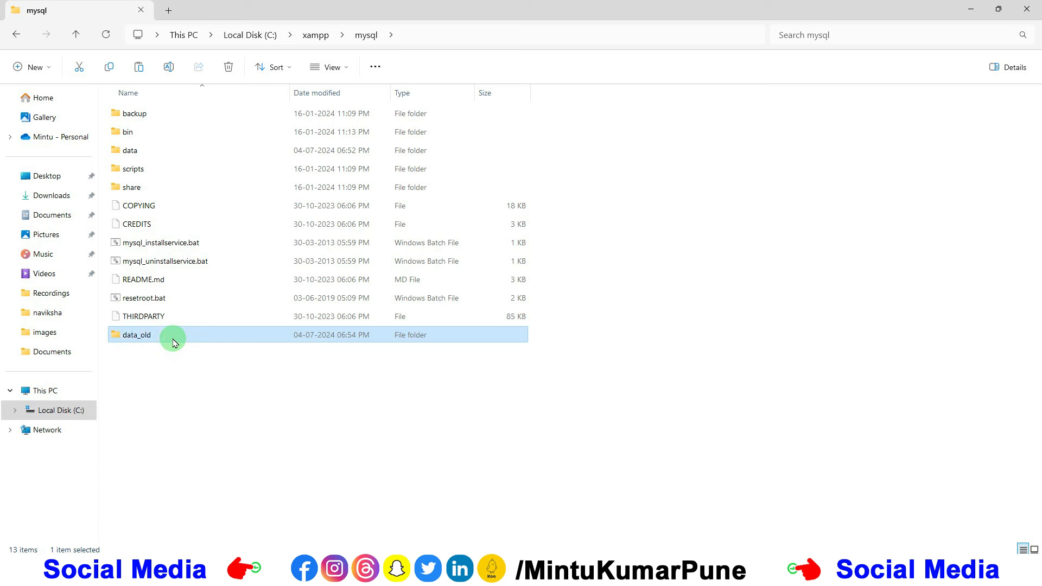
{"action": "right_click", "coordinate": [159, 383]}
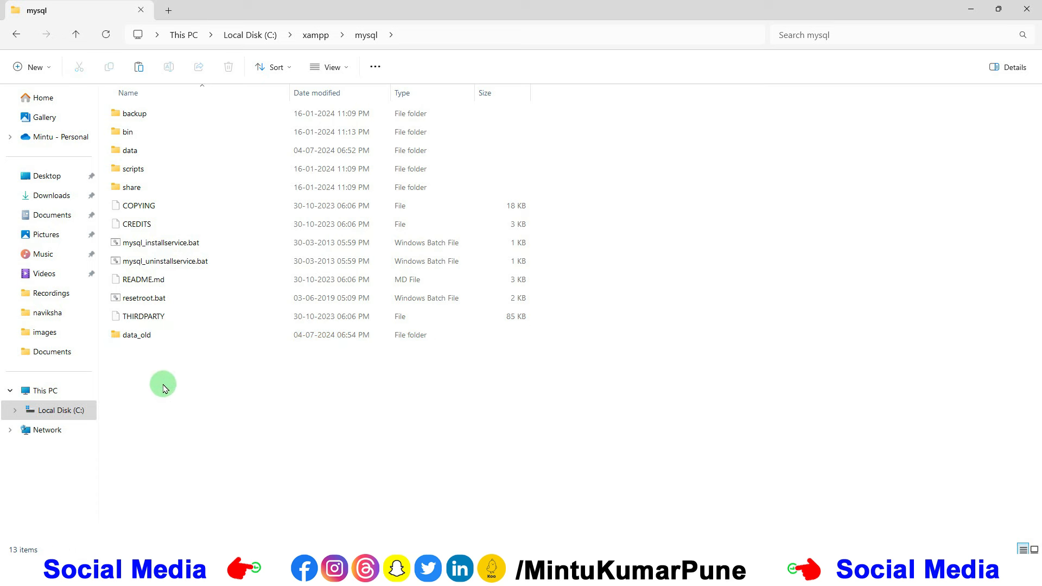
{"action": "left_click", "coordinate": [431, 395]}
{"action": "left_click", "coordinate": [154, 338]}
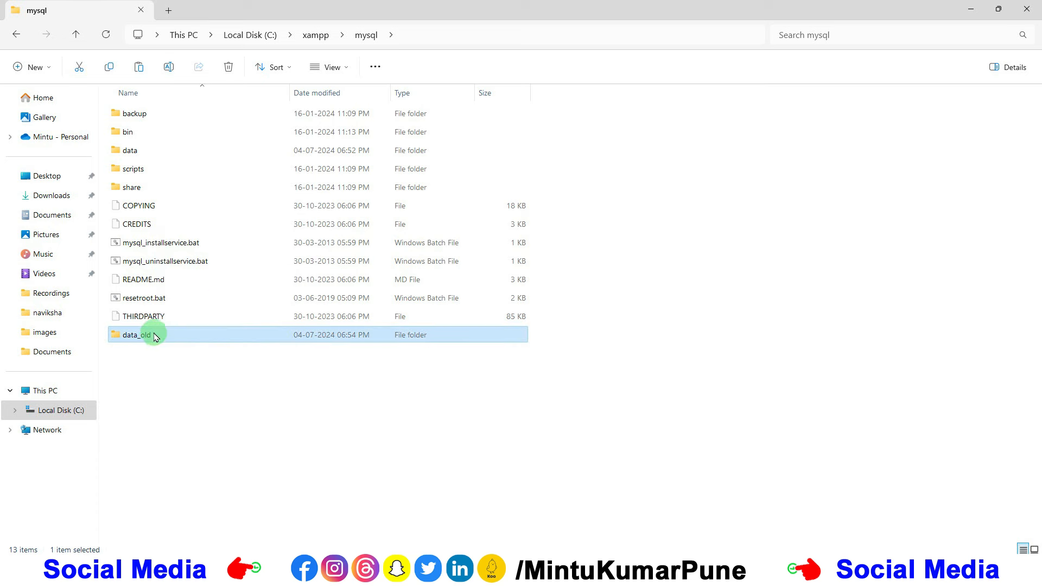
{"action": "left_click", "coordinate": [167, 151]}
{"action": "left_click", "coordinate": [933, 527]}
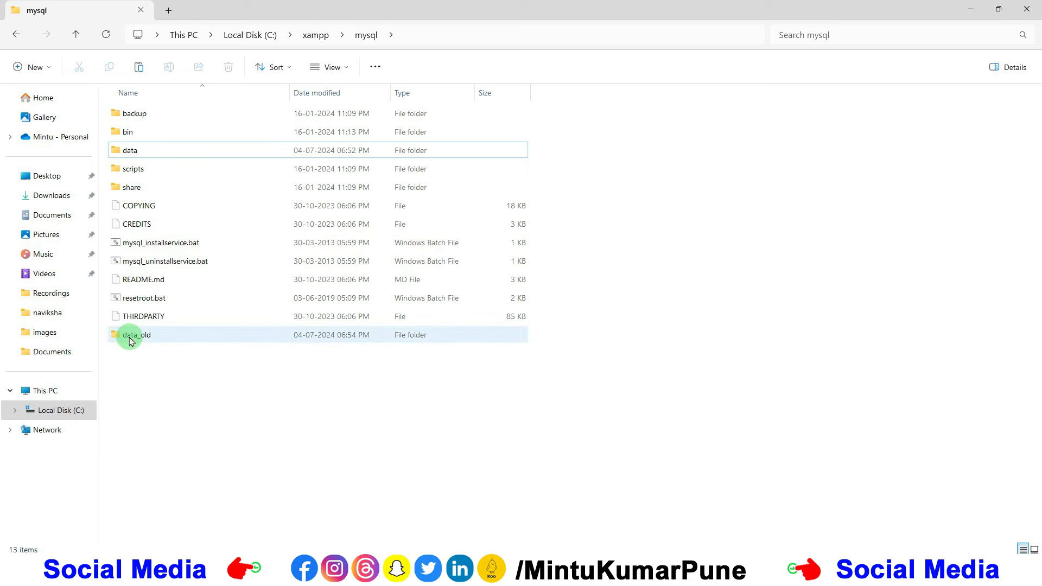
{"action": "left_click", "coordinate": [145, 159]}
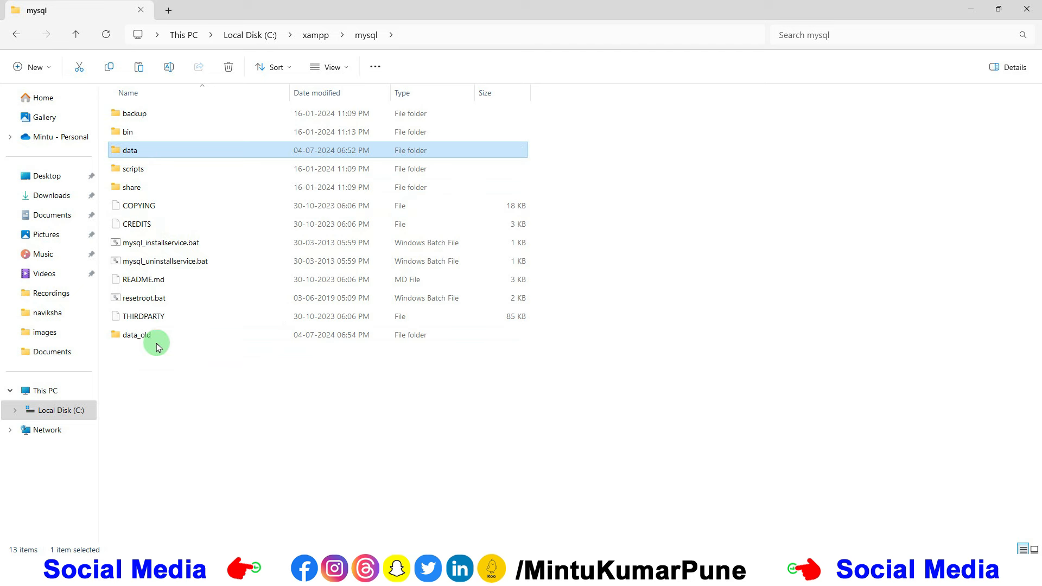
Permanently delete the mysql, performance_schema, phpmyadmin and test folders inside the xampp\mysql\data folder
{"action": "double_click", "coordinate": [142, 152]}
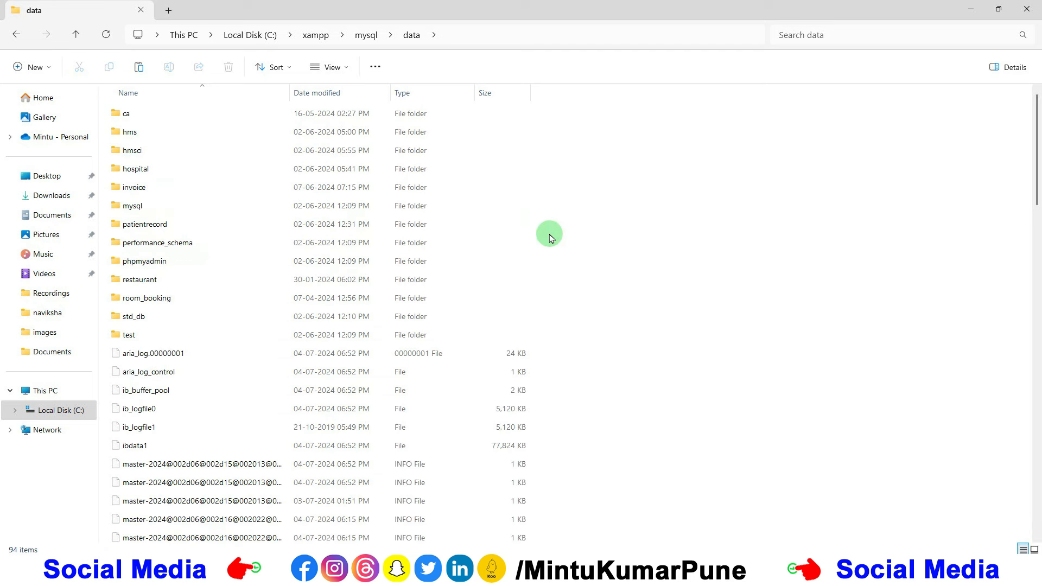
{"action": "scroll", "coordinate": [548, 234], "scroll_direction": "down", "scroll_amount": 7}
{"action": "scroll", "coordinate": [550, 238], "scroll_direction": "down", "scroll_amount": 10}
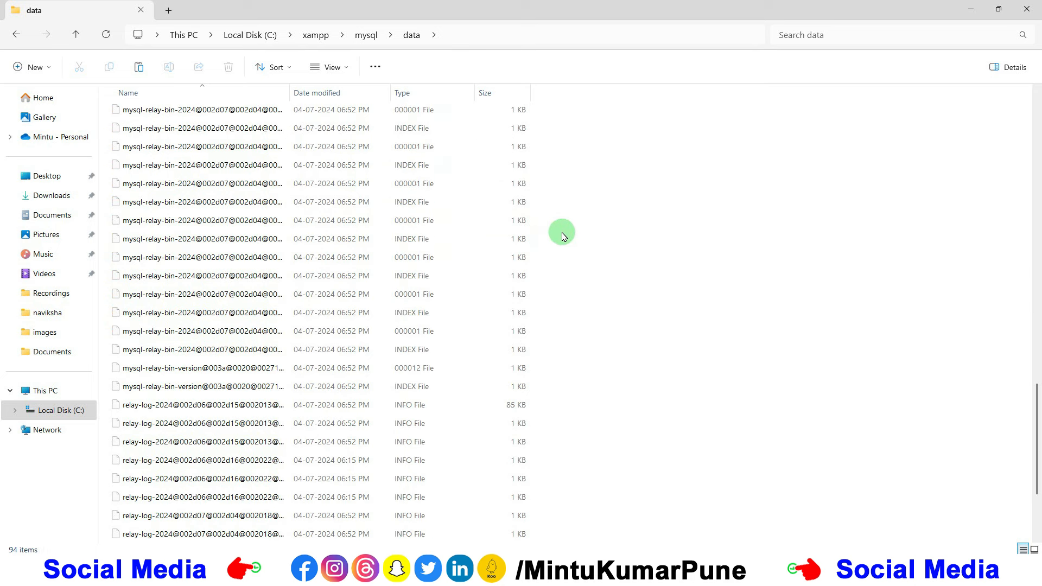
{"action": "scroll", "coordinate": [563, 237], "scroll_direction": "up", "scroll_amount": 3}
{"action": "scroll", "coordinate": [563, 238], "scroll_direction": "up", "scroll_amount": 15}
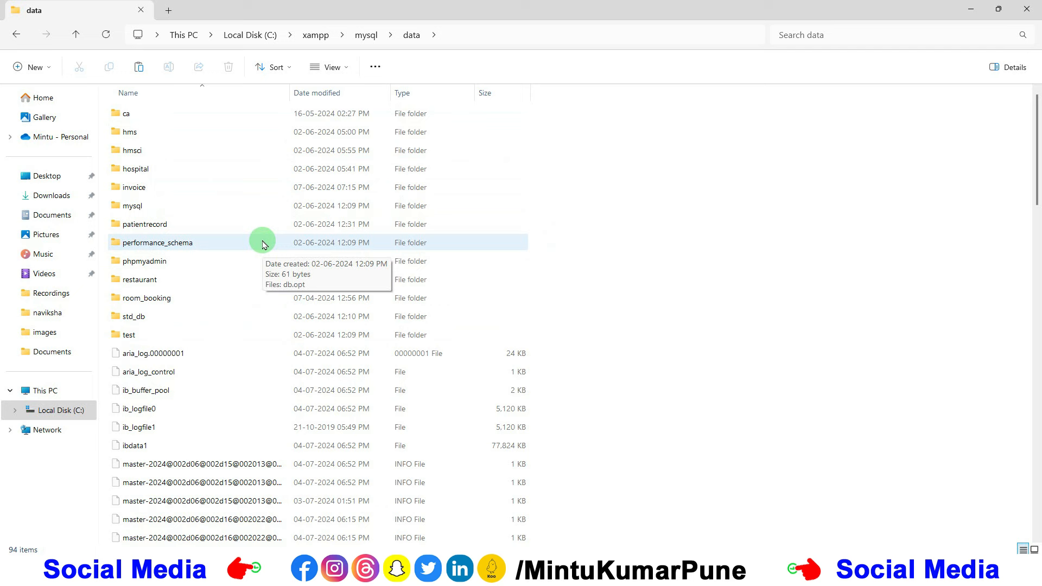
{"action": "left_click", "coordinate": [152, 211]}
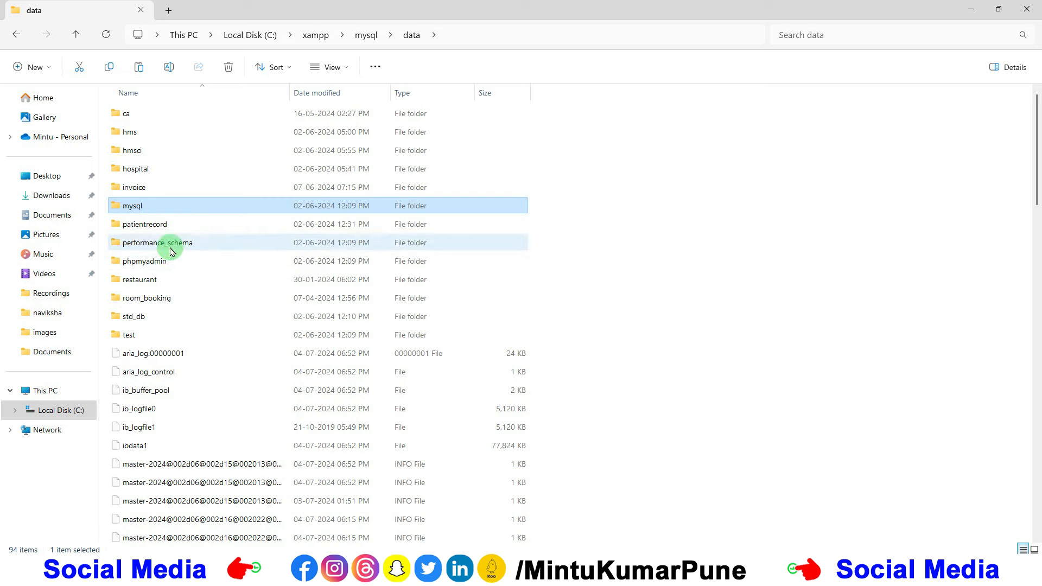
{"action": "left_click", "coordinate": [148, 264], "text": "ctrl"}
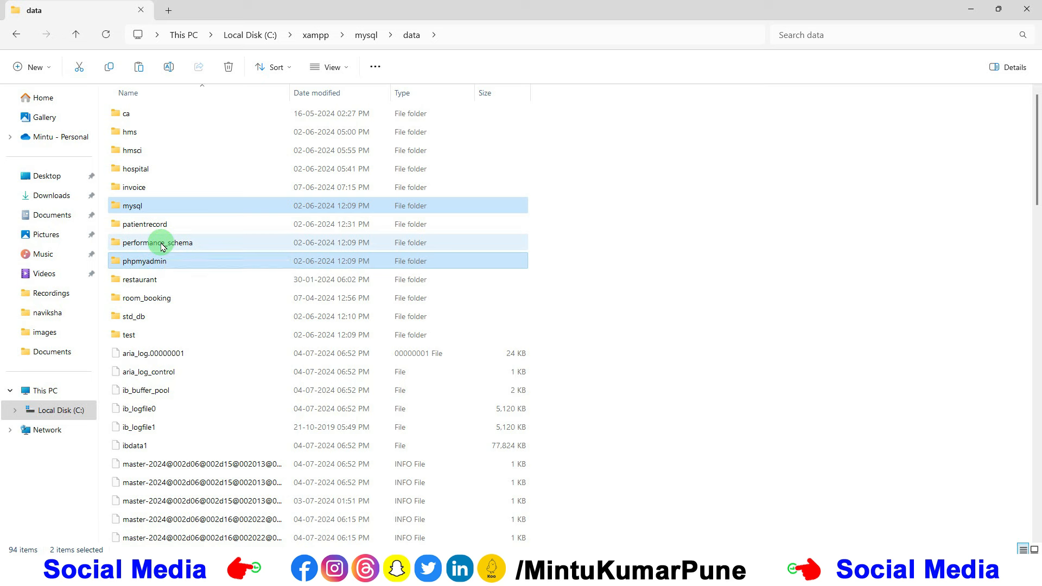
{"action": "left_click", "coordinate": [163, 247], "text": "ctrl"}
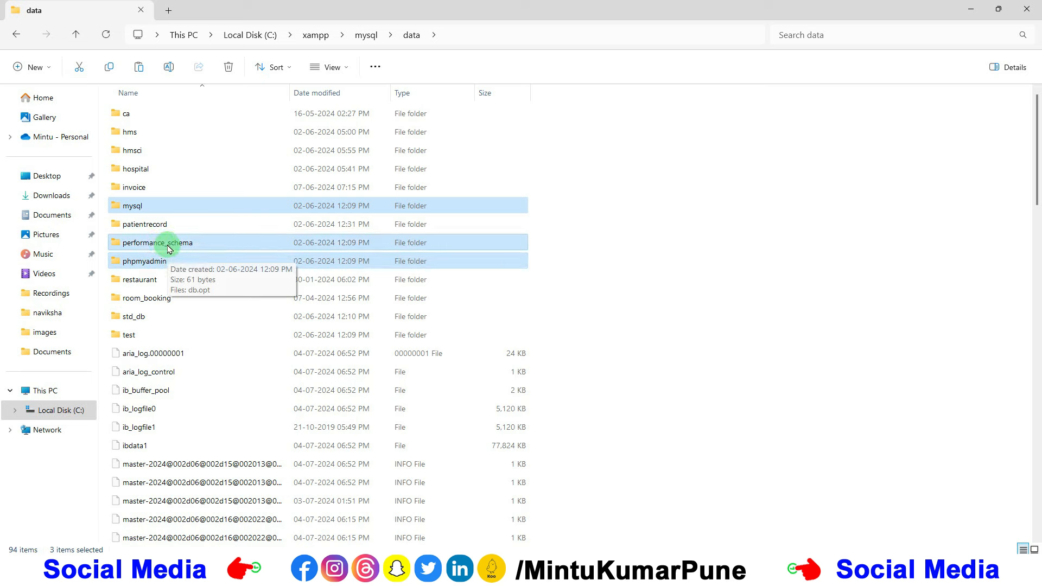
{"action": "left_click", "coordinate": [167, 340], "text": "ctrl"}
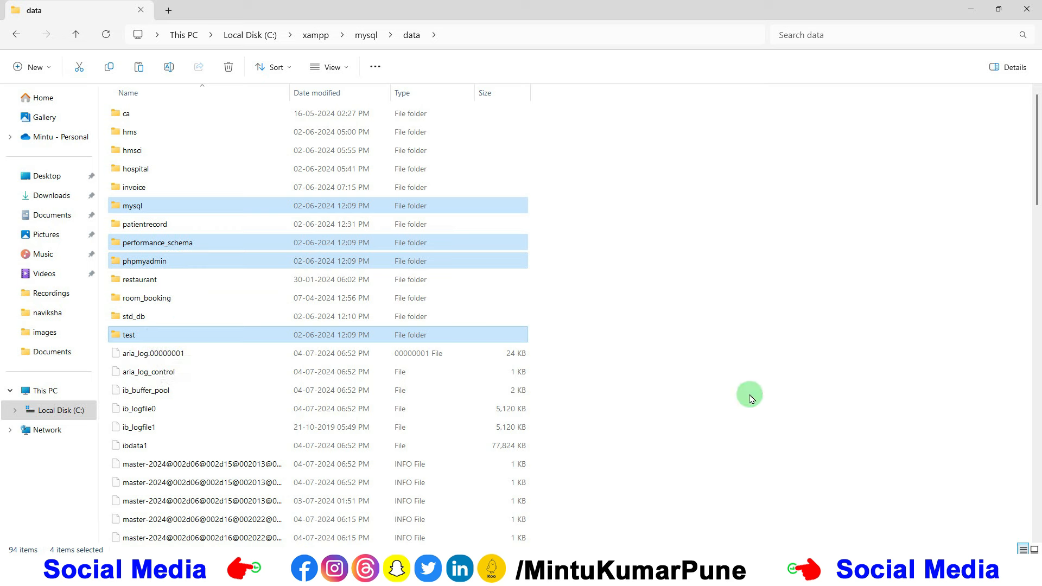
{"action": "key", "text": "shift+Delete"}
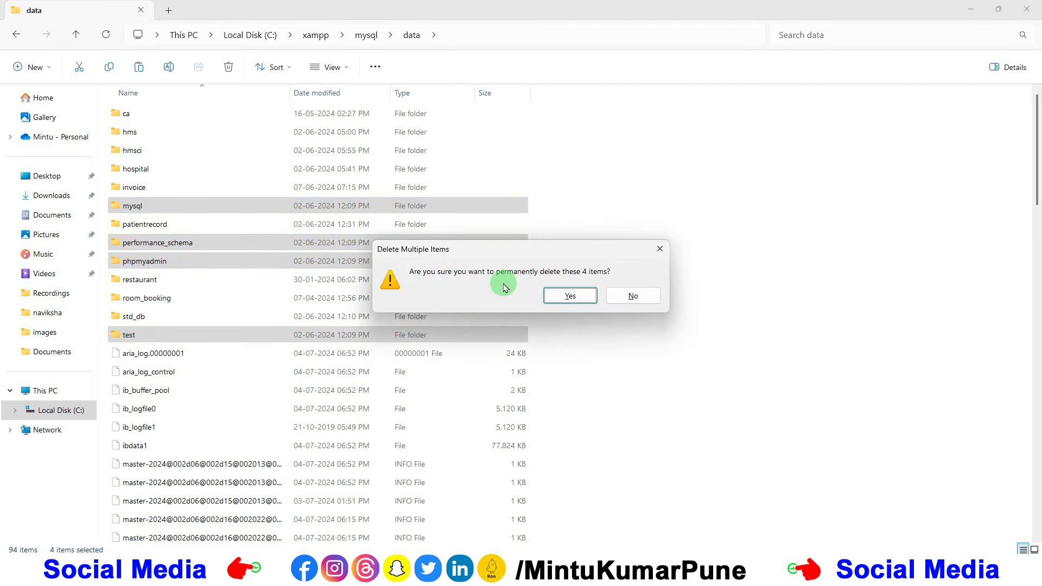
{"action": "left_click", "coordinate": [570, 296]}
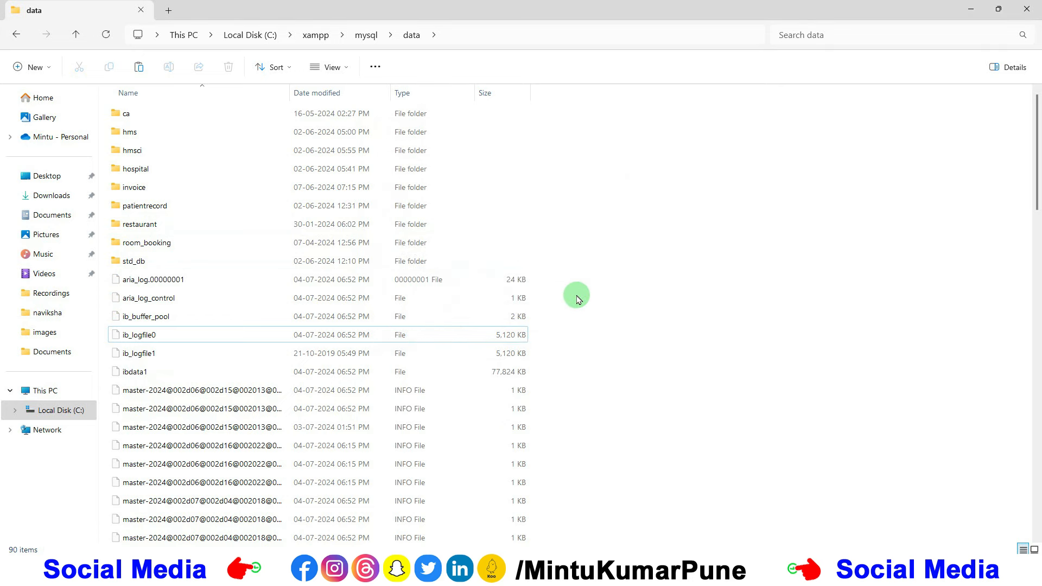
Permanently delete all loose files in the data folder except ibdata1, keeping the remaining database folders
{"action": "scroll", "coordinate": [582, 296], "scroll_direction": "down", "scroll_amount": 10}
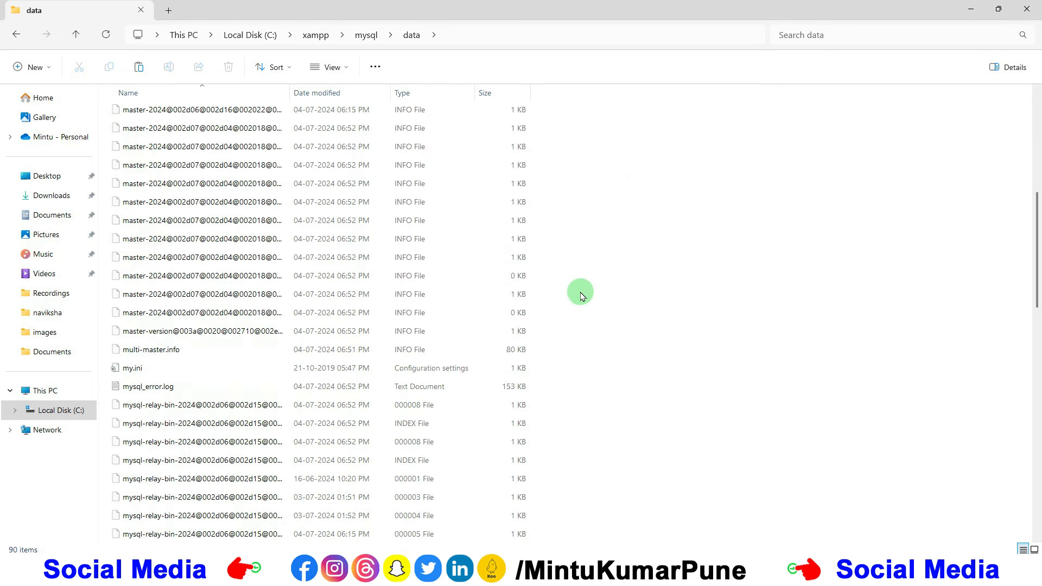
{"action": "scroll", "coordinate": [581, 296], "scroll_direction": "up", "scroll_amount": 10}
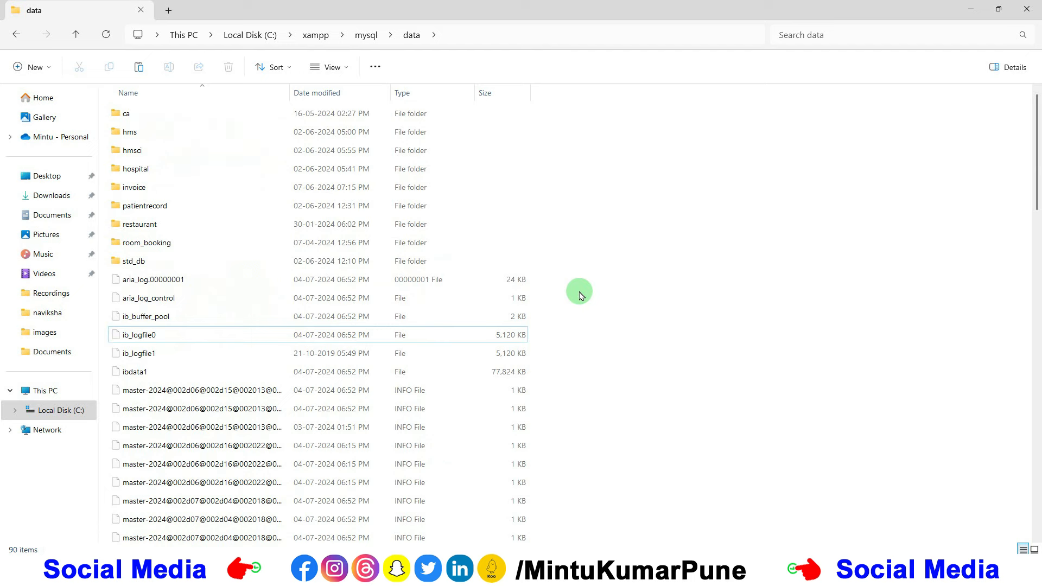
{"action": "key", "text": "ctrl+a"}
{"action": "left_click_drag", "start_coordinate": [554, 259], "coordinate": [226, 116]}
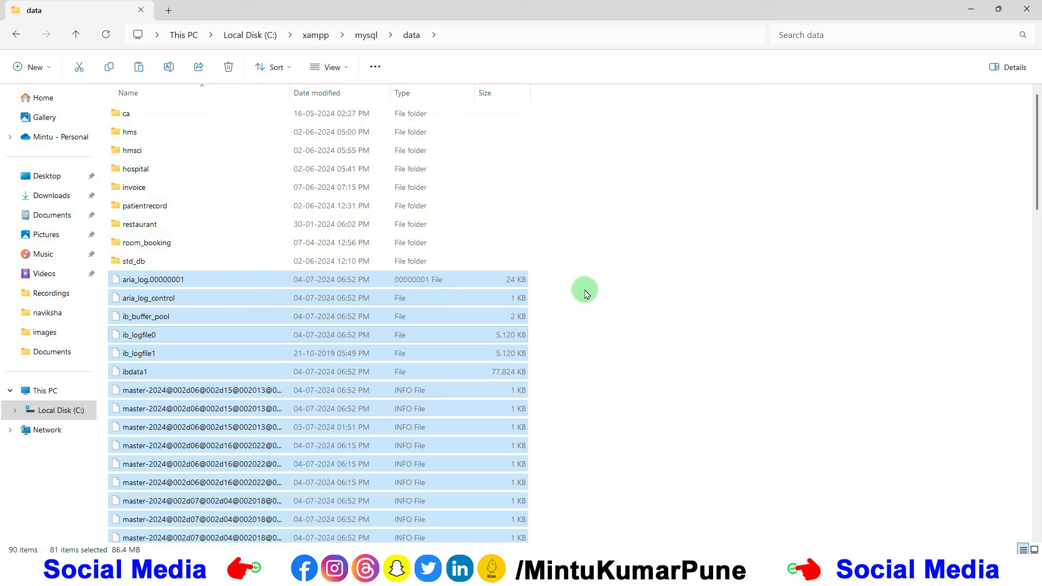
{"action": "scroll", "coordinate": [584, 294], "scroll_direction": "down", "scroll_amount": 15}
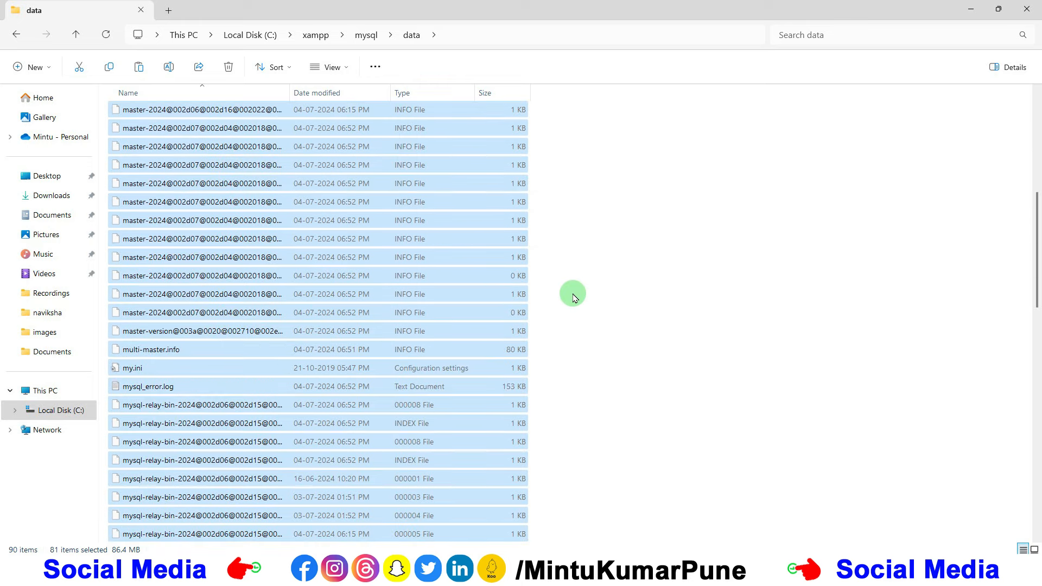
{"action": "scroll", "coordinate": [575, 297], "scroll_direction": "down", "scroll_amount": 1}
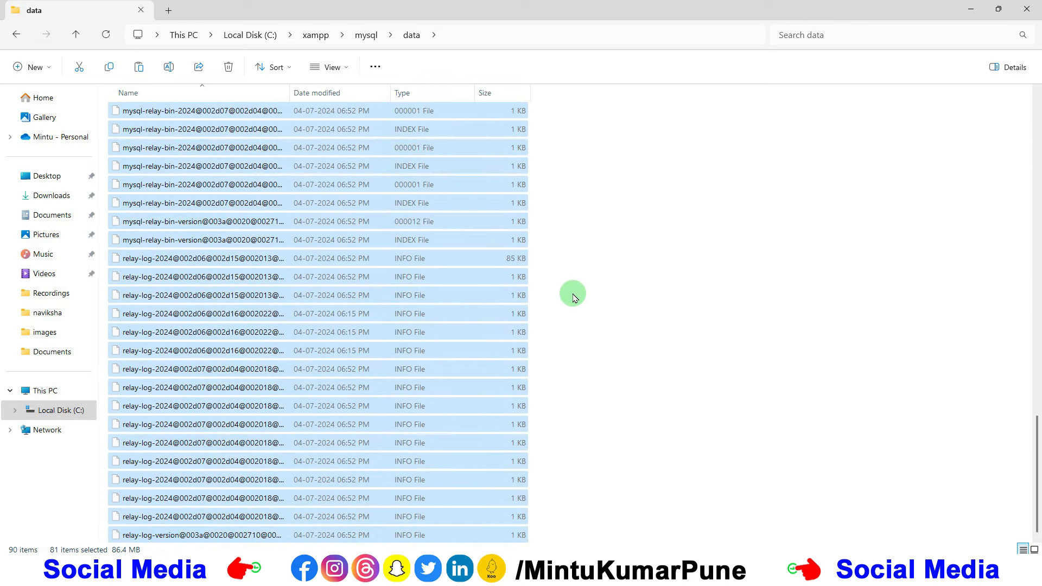
{"action": "scroll", "coordinate": [575, 298], "scroll_direction": "up", "scroll_amount": 15}
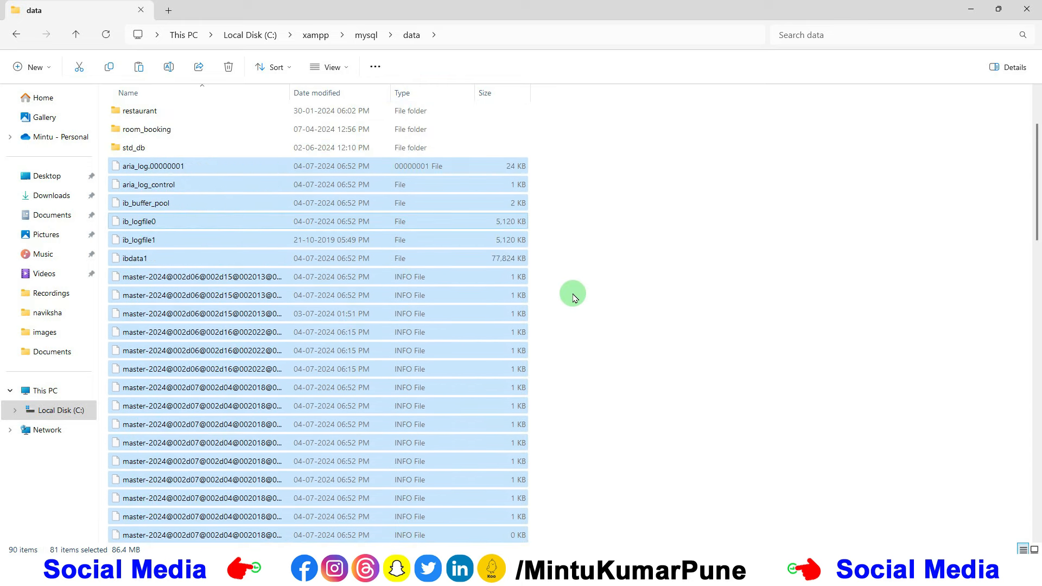
{"action": "scroll", "coordinate": [575, 298], "scroll_direction": "up", "scroll_amount": 2}
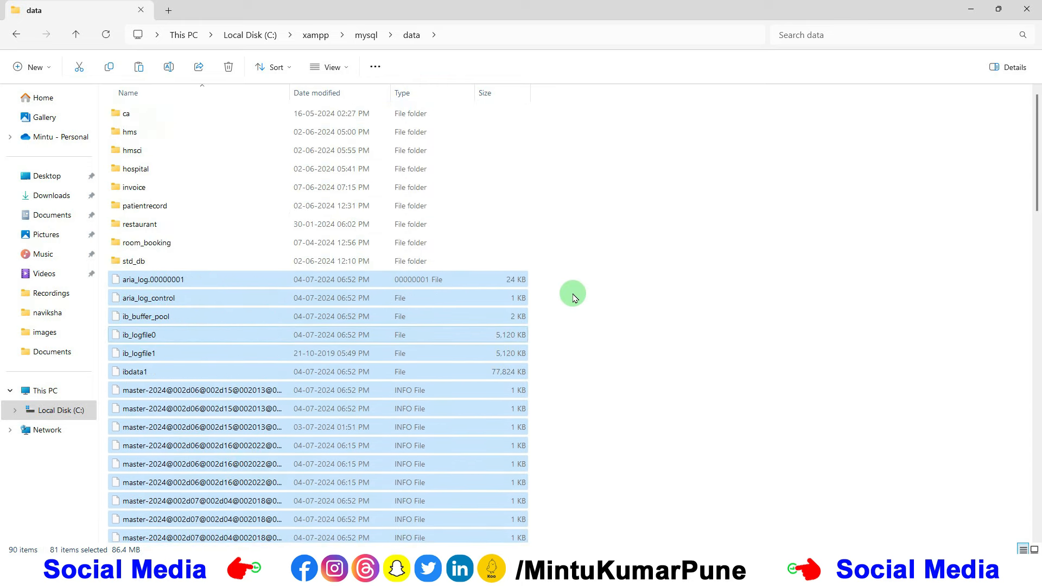
{"action": "left_click", "coordinate": [169, 375], "text": "ctrl"}
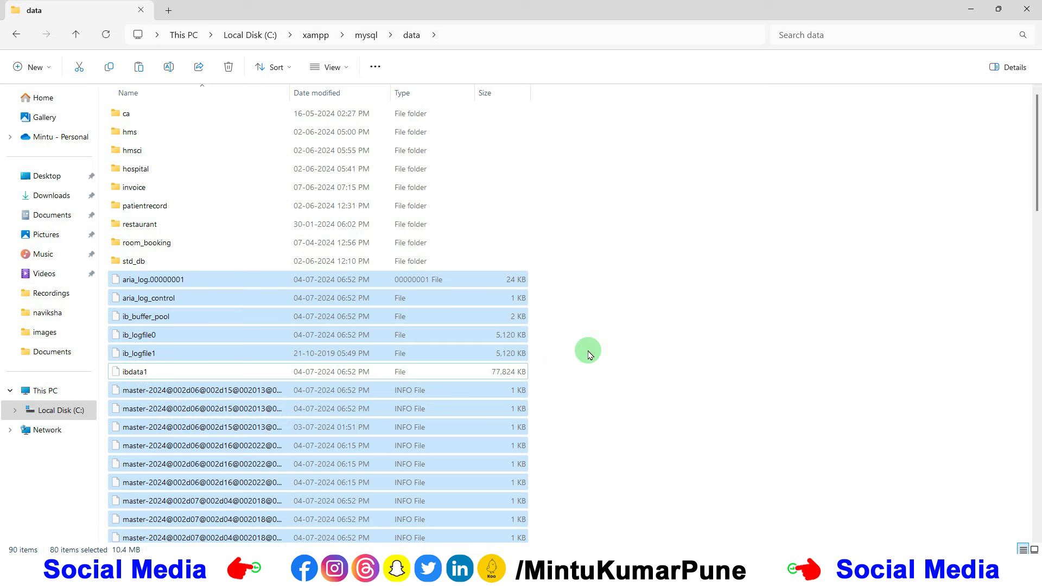
{"action": "key", "text": "shift+Delete"}
{"action": "key", "text": "Return"}
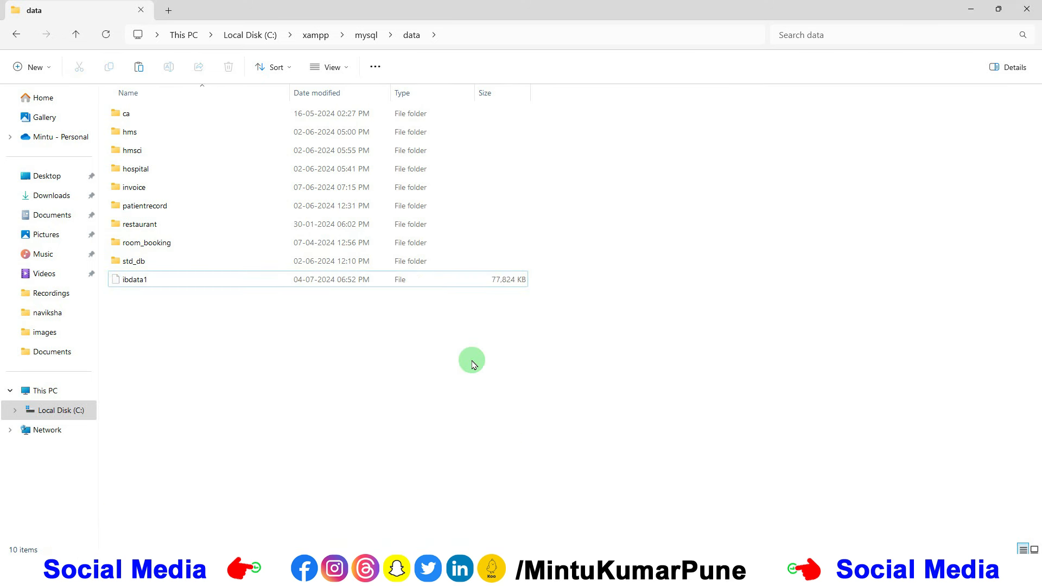
Copy all folders and files in the xampp\mysql\backup folder except ibdata1
{"action": "left_click", "coordinate": [76, 36]}
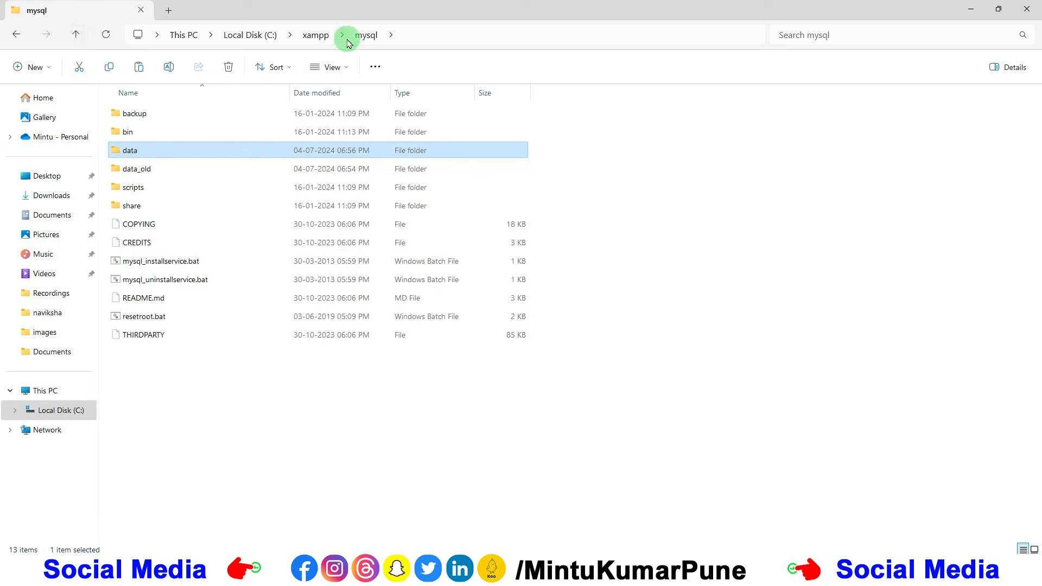
{"action": "double_click", "coordinate": [174, 120]}
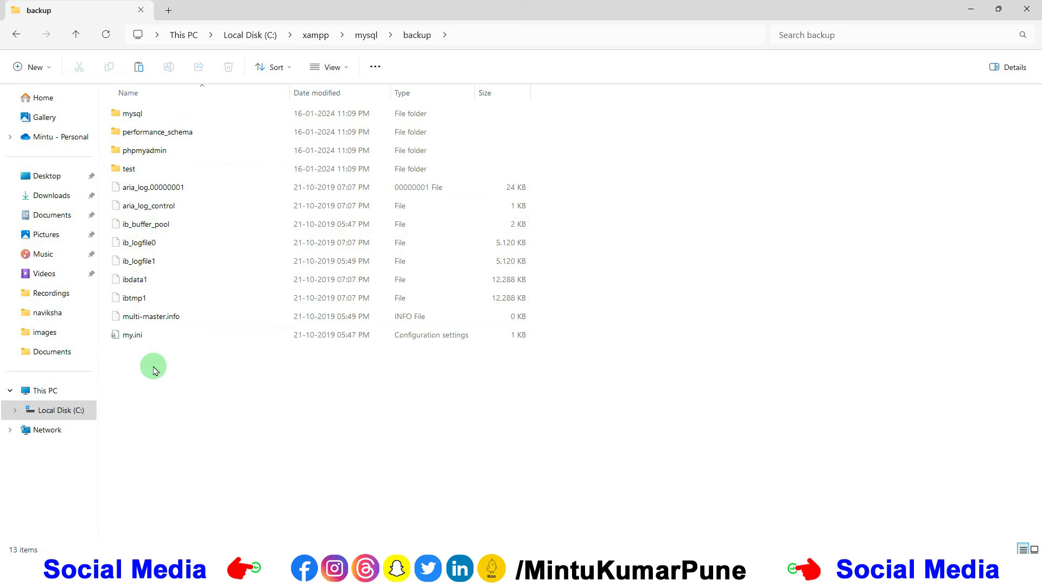
{"action": "key", "text": "ctrl+a"}
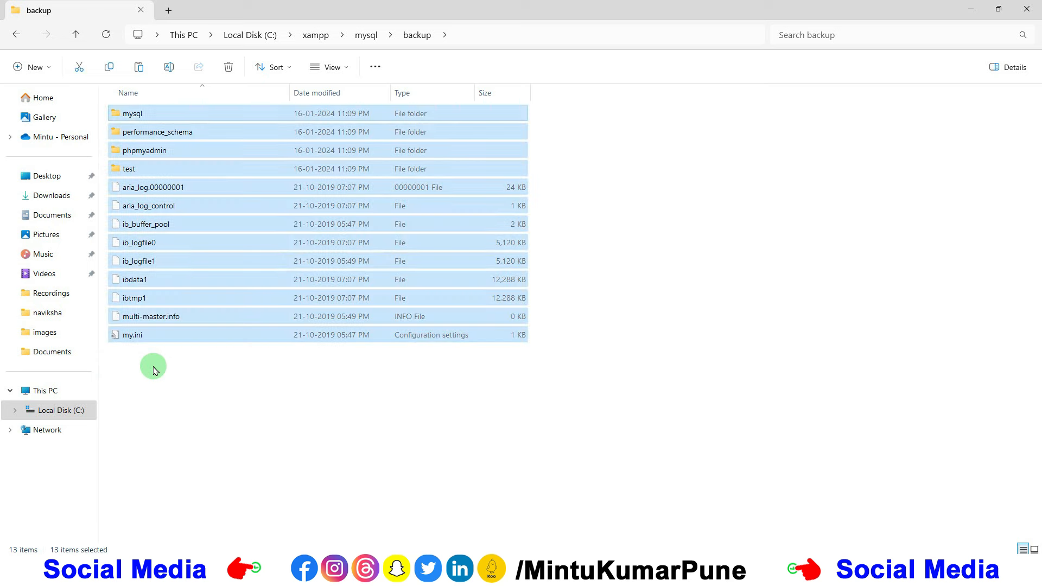
{"action": "left_click", "coordinate": [159, 286], "text": "ctrl"}
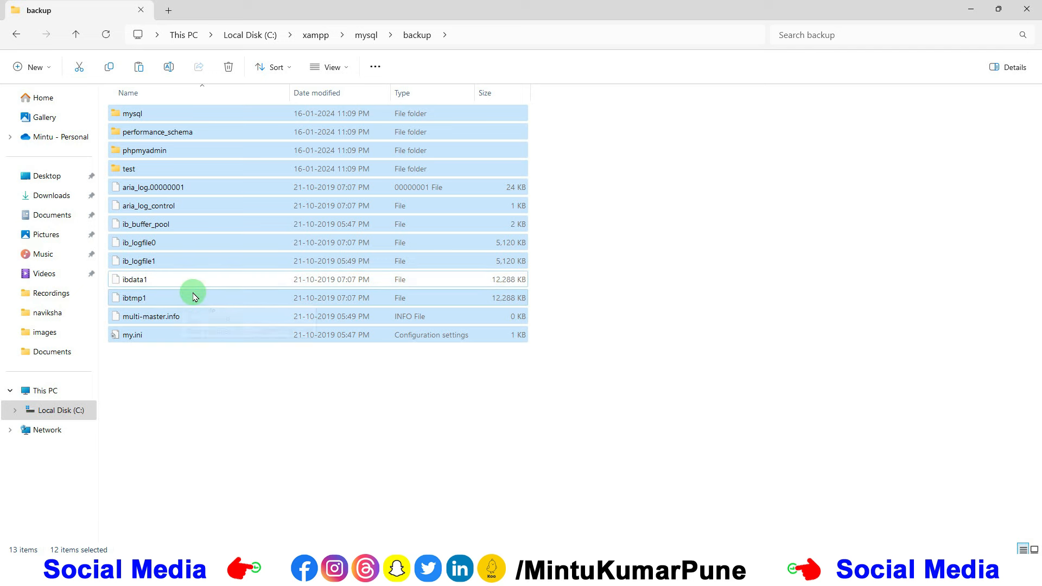
{"action": "right_click", "coordinate": [186, 256]}
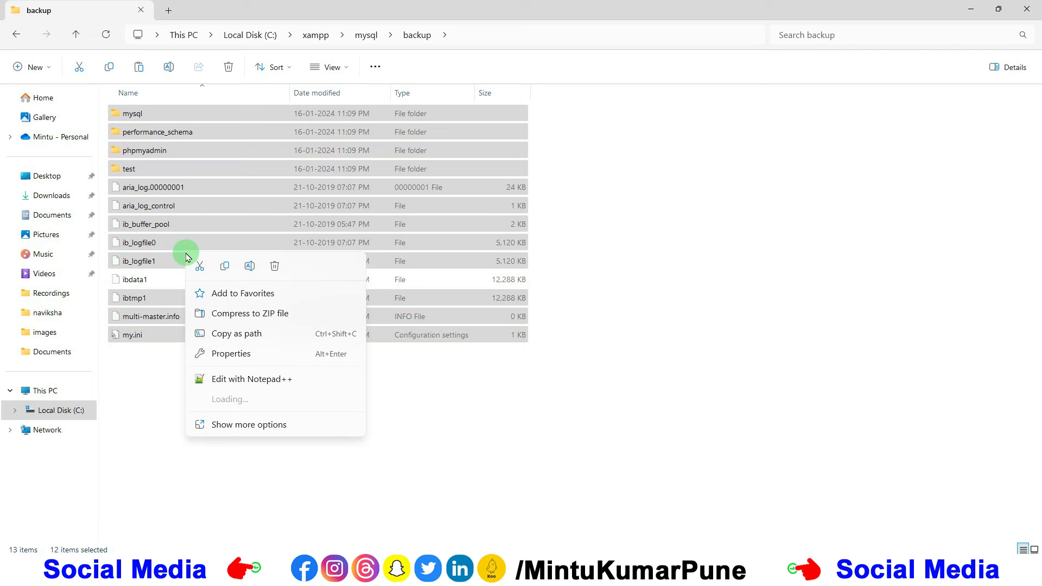
{"action": "left_click", "coordinate": [224, 266]}
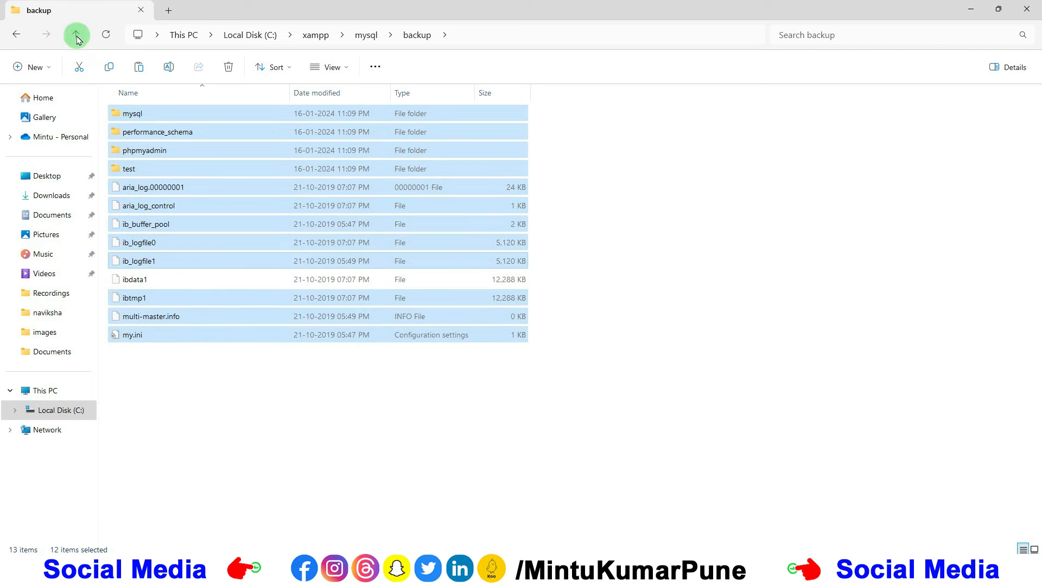
Paste the copied backup items into the xampp\mysql\data folder
{"action": "left_click", "coordinate": [75, 34]}
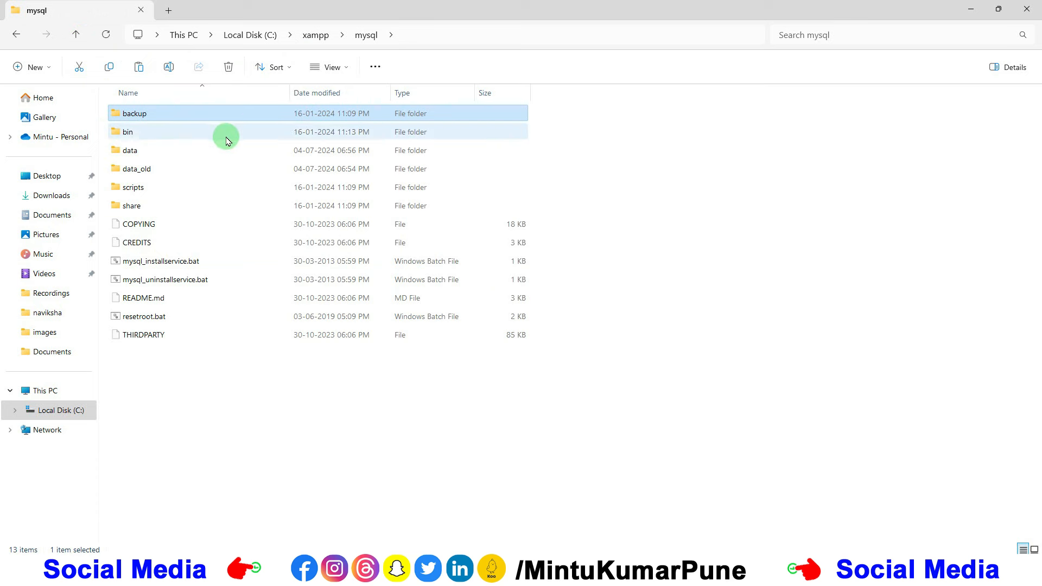
{"action": "double_click", "coordinate": [166, 157]}
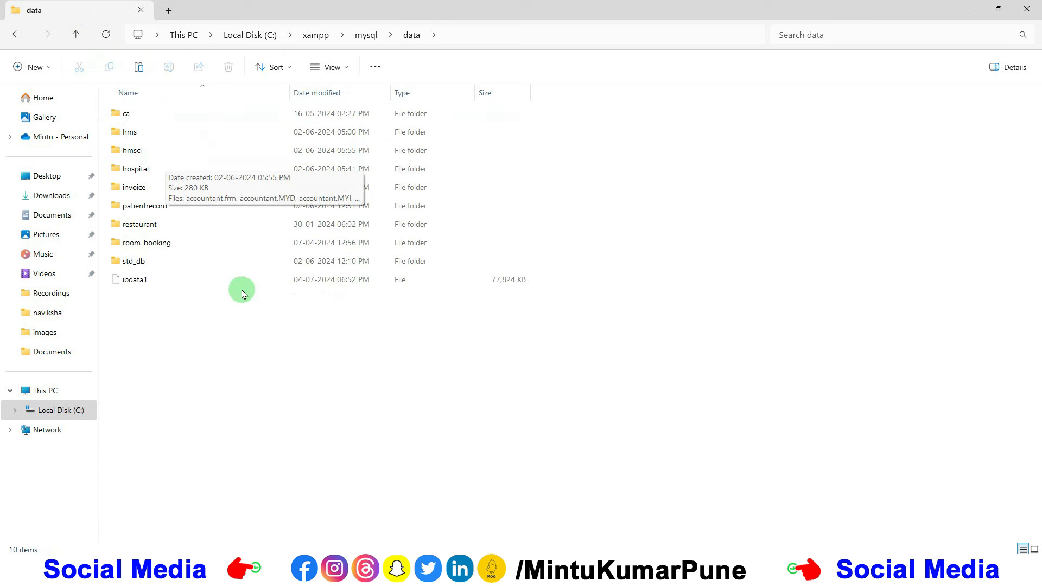
{"action": "right_click", "coordinate": [217, 384]}
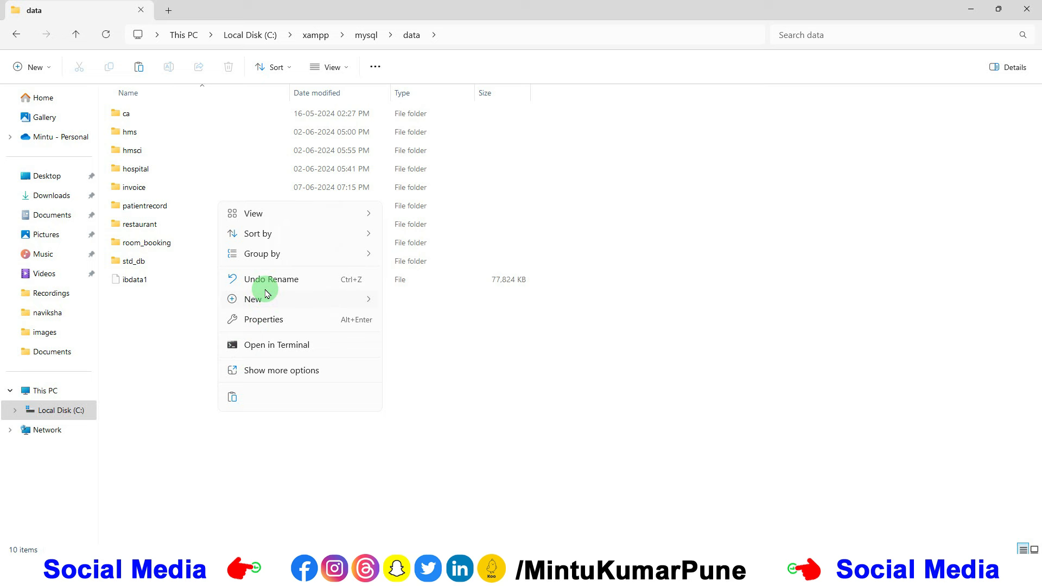
{"action": "left_click", "coordinate": [233, 402]}
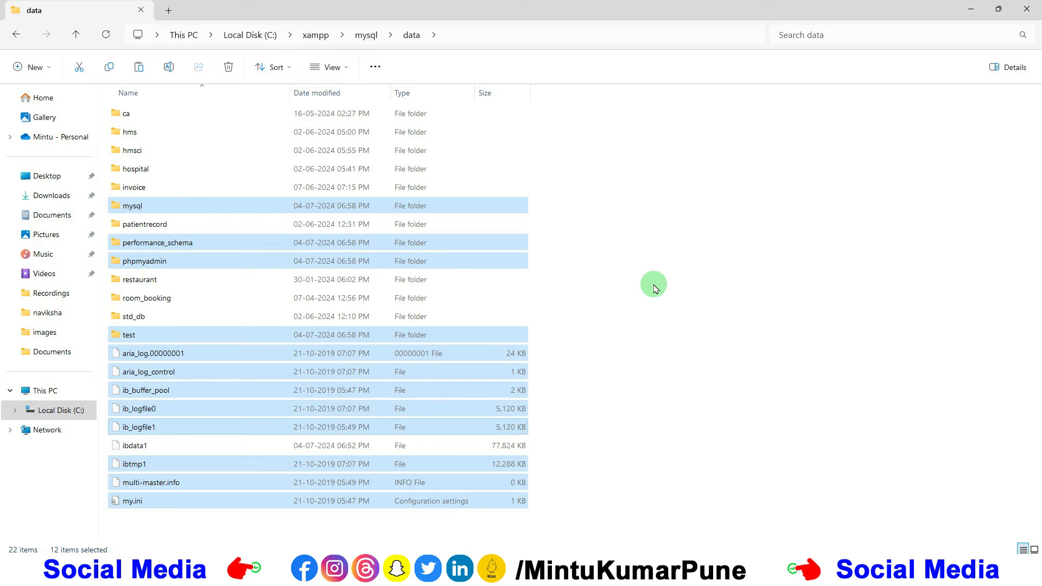
{"action": "left_click", "coordinate": [654, 286]}
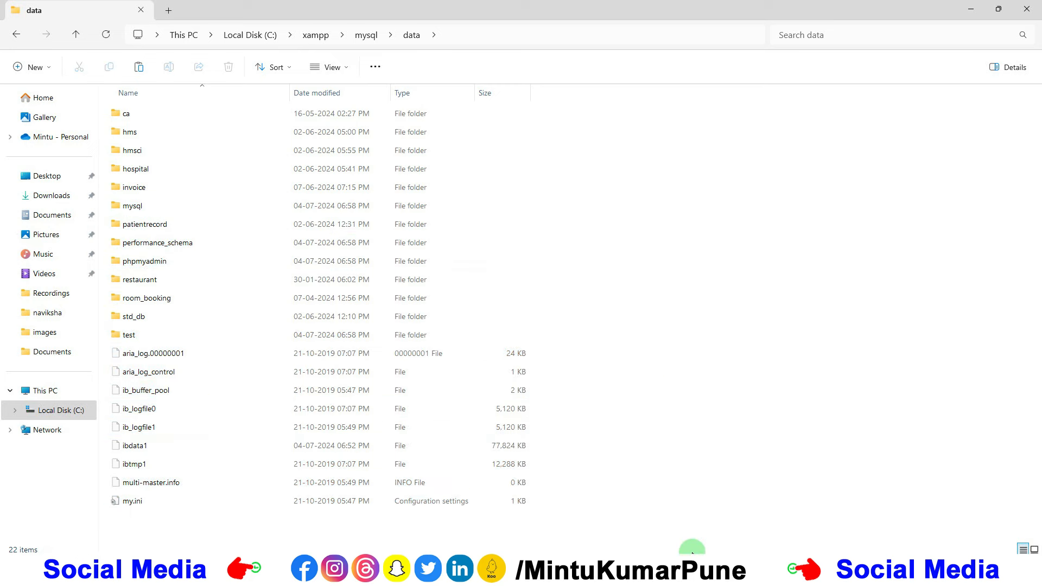
Switch to the XAMPP Control Panel and start the MySQL module
{"action": "left_click", "coordinate": [694, 572]}
{"action": "left_click", "coordinate": [524, 255]}
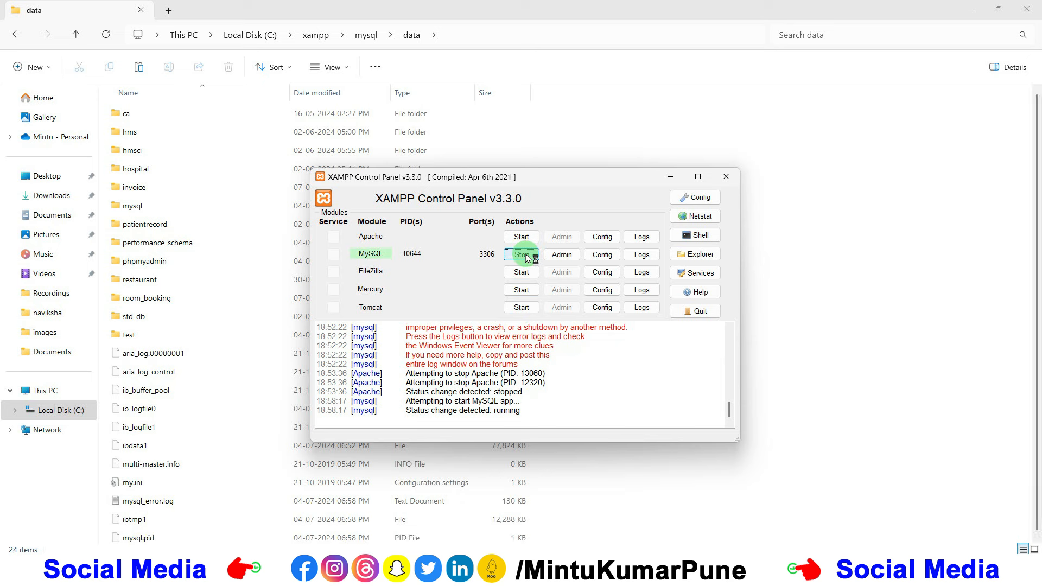
Start the Apache module, then switch to an incognito Chrome window and open localhost/phpmyadmin/
{"action": "left_click", "coordinate": [521, 237]}
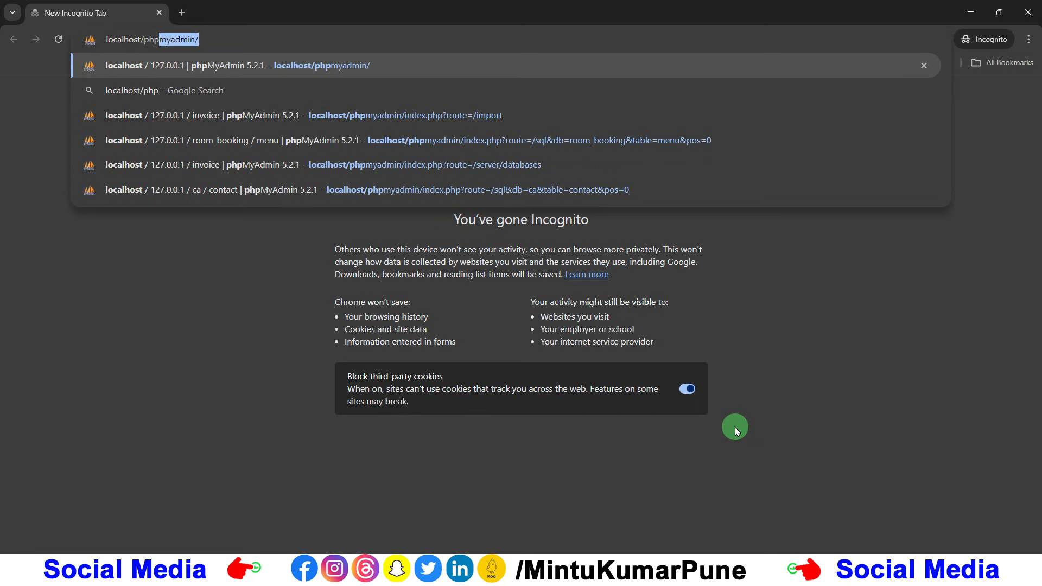
{"action": "key", "text": "Return"}
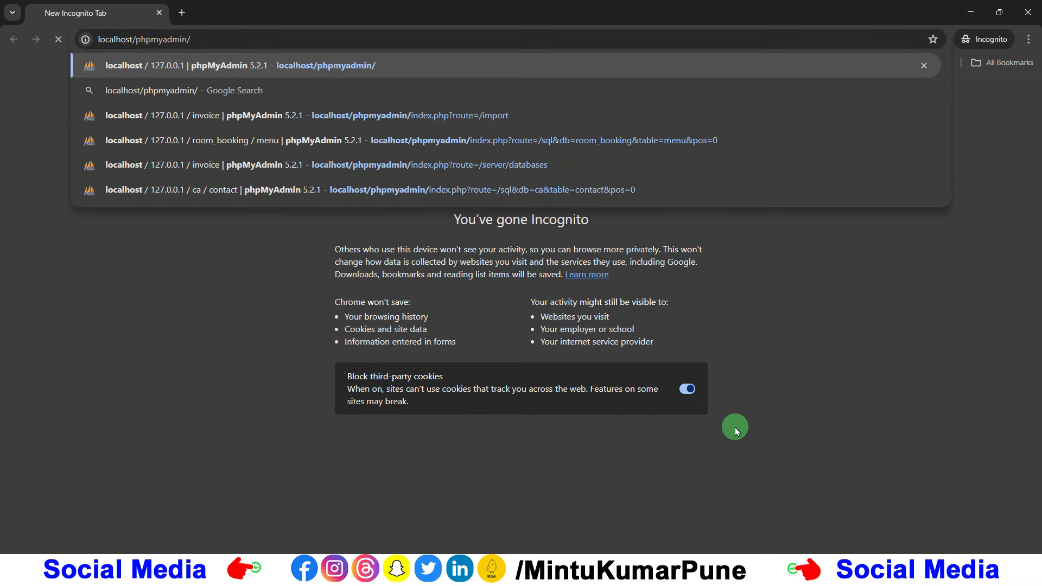
Switch to the XAMPP Control Panel and review the earlier and latest Apache and MySQL log entries
{"action": "left_click", "coordinate": [678, 568]}
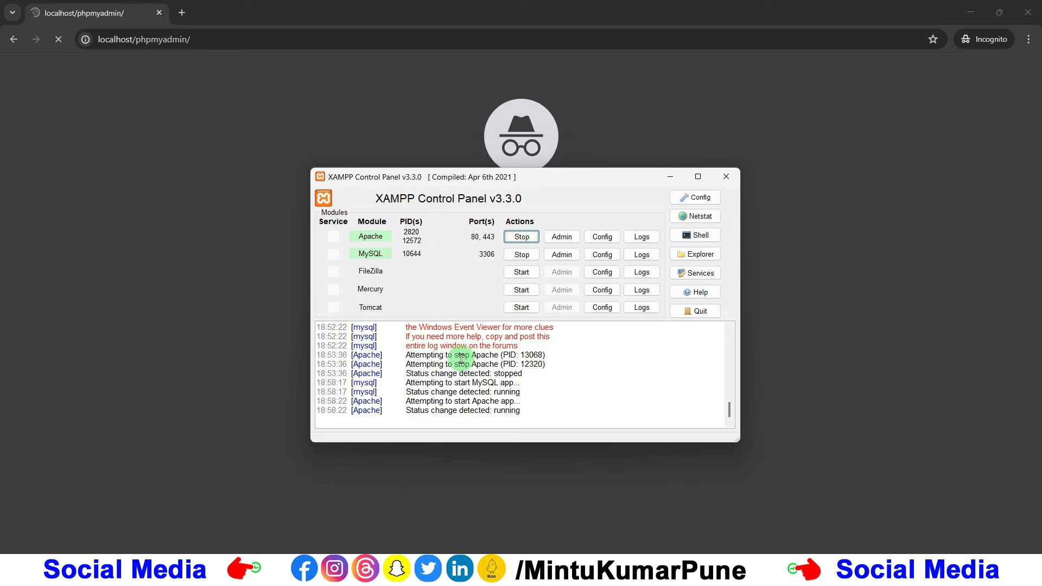
{"action": "scroll", "coordinate": [489, 364], "scroll_direction": "up", "scroll_amount": 5}
{"action": "scroll", "coordinate": [496, 362], "scroll_direction": "up", "scroll_amount": 5}
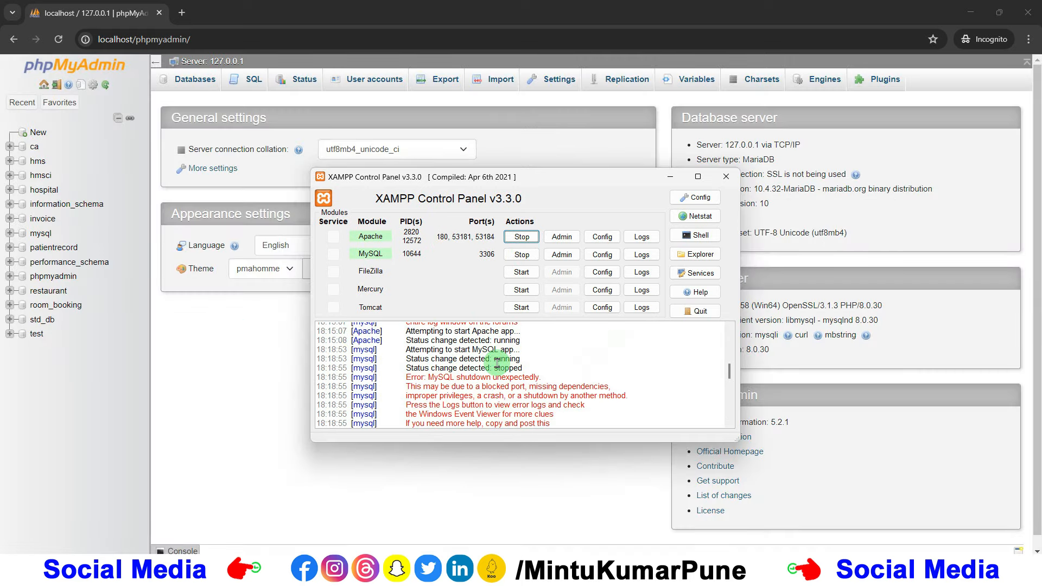
{"action": "scroll", "coordinate": [497, 363], "scroll_direction": "down", "scroll_amount": 8}
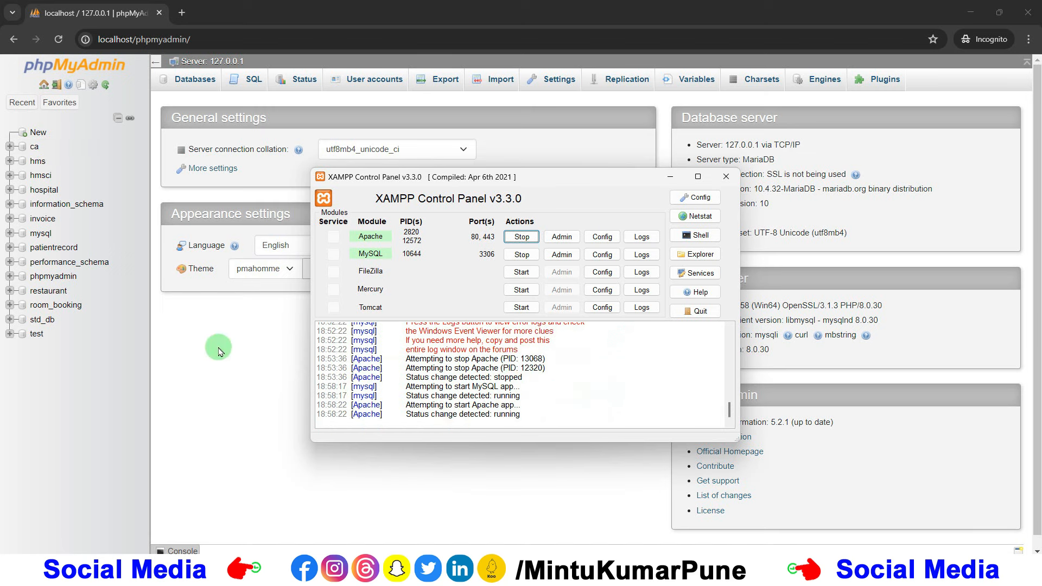
In phpMyAdmin, inspect the tables of the room_booking and restaurant databases and browse the restaurant database's contact_form records
{"action": "left_click", "coordinate": [53, 305]}
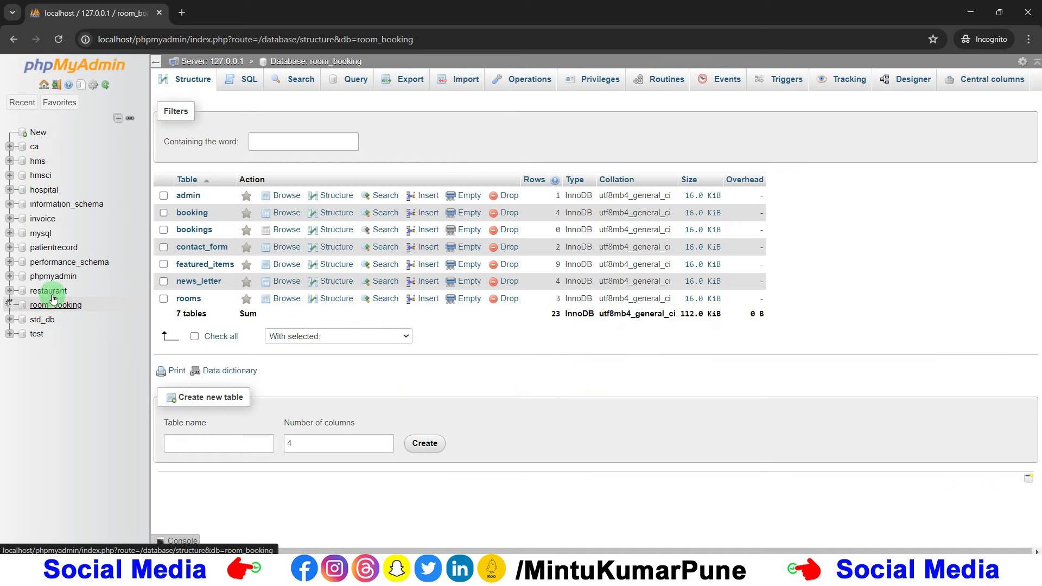
{"action": "left_click", "coordinate": [49, 291]}
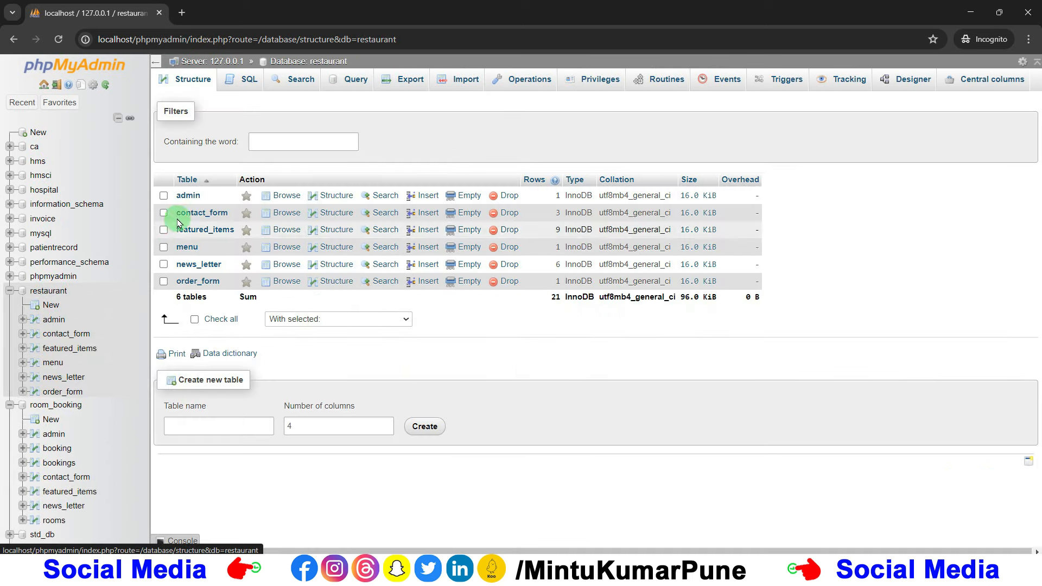
{"action": "left_click", "coordinate": [197, 213]}
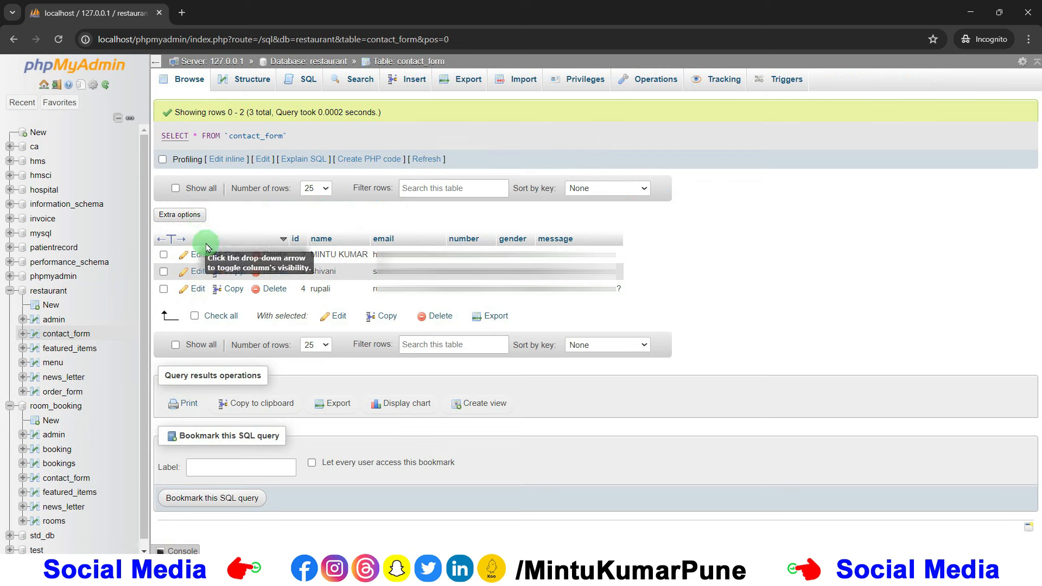
Switch back to the XAMPP Control Panel, stop the MySQL module and start it again
{"action": "left_click", "coordinate": [685, 571]}
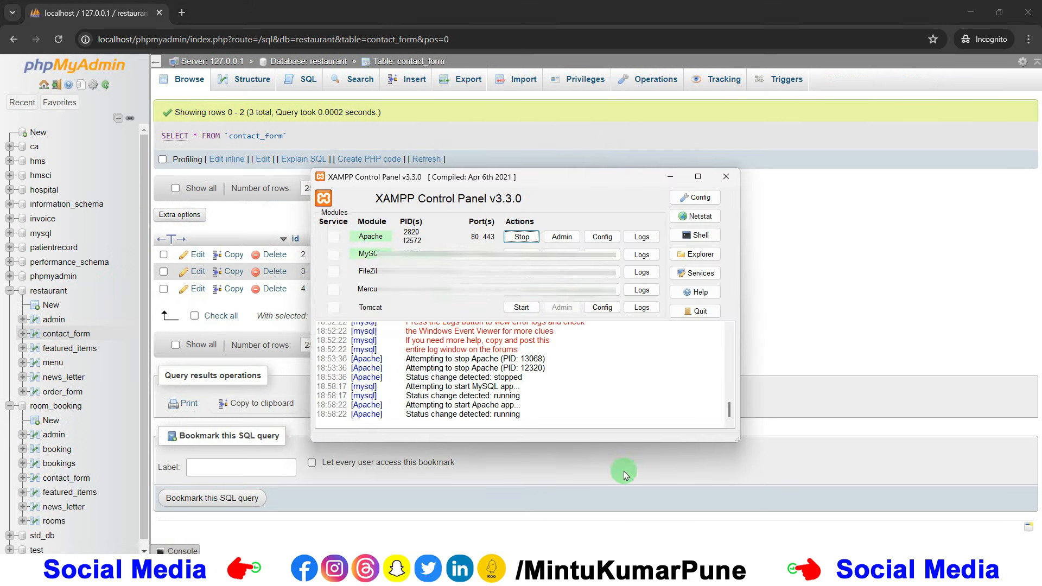
{"action": "left_click", "coordinate": [523, 259]}
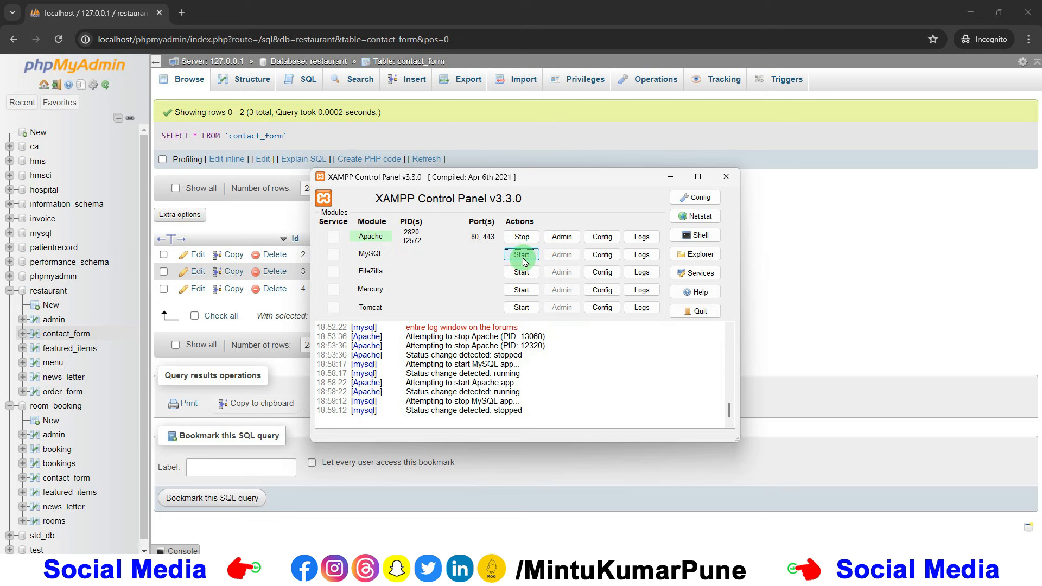
{"action": "left_click", "coordinate": [524, 260]}
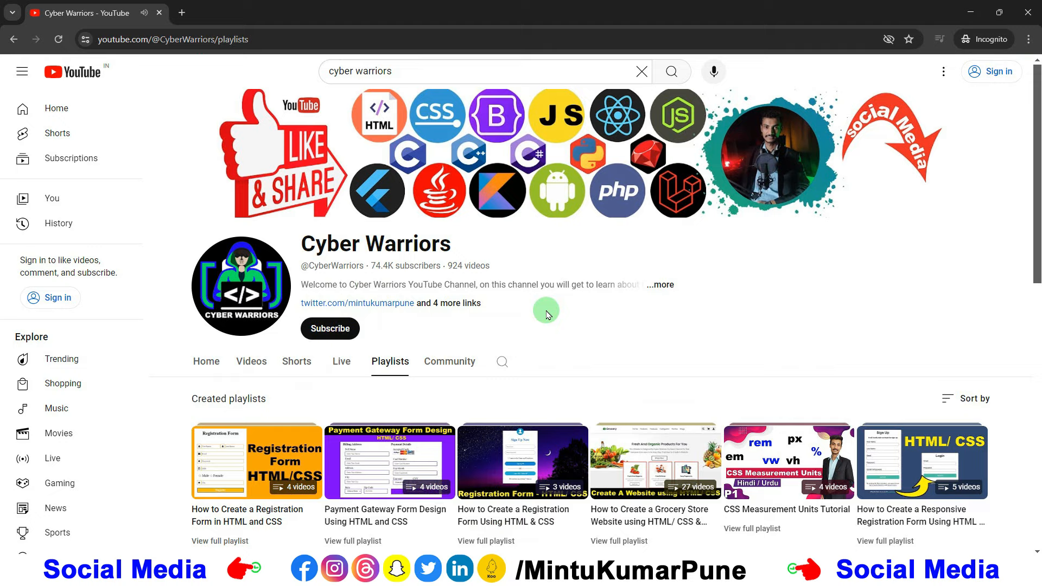
{"action": "scroll", "coordinate": [543, 310], "scroll_direction": "down", "scroll_amount": 5}
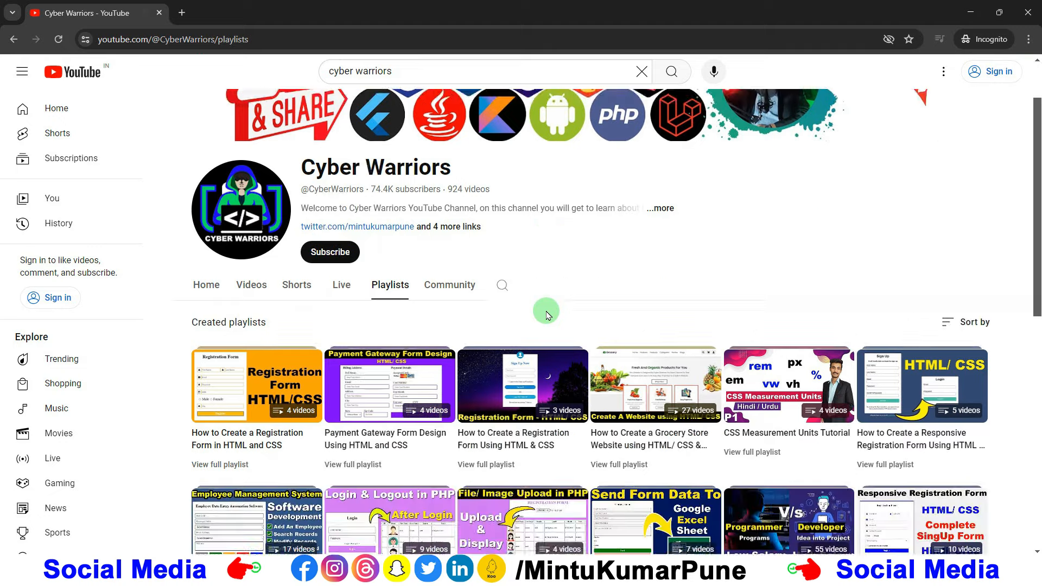
{"action": "scroll", "coordinate": [547, 315], "scroll_direction": "up", "scroll_amount": 5}
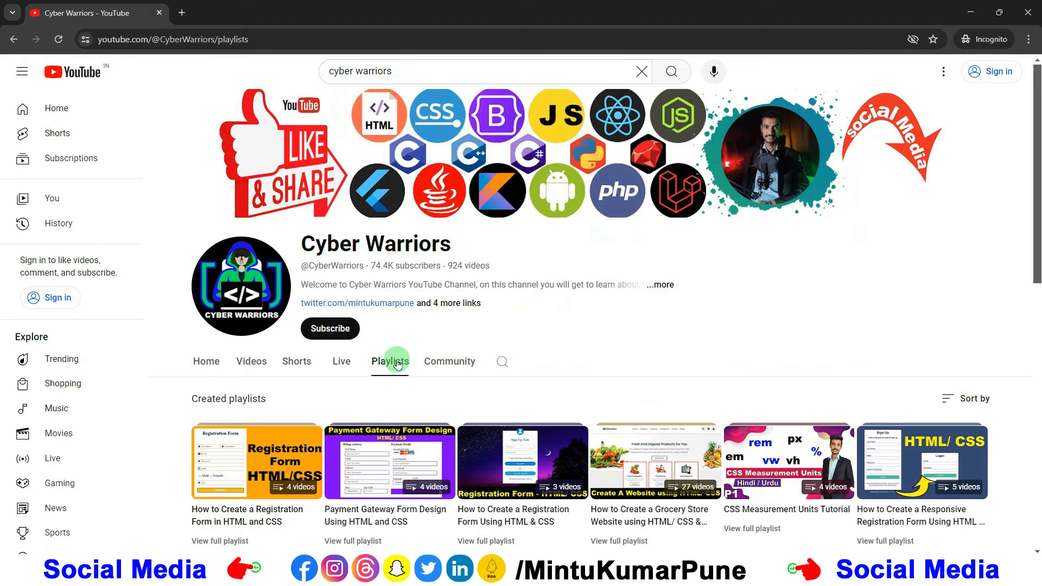
{"action": "scroll", "coordinate": [397, 364], "scroll_direction": "down", "scroll_amount": 2}
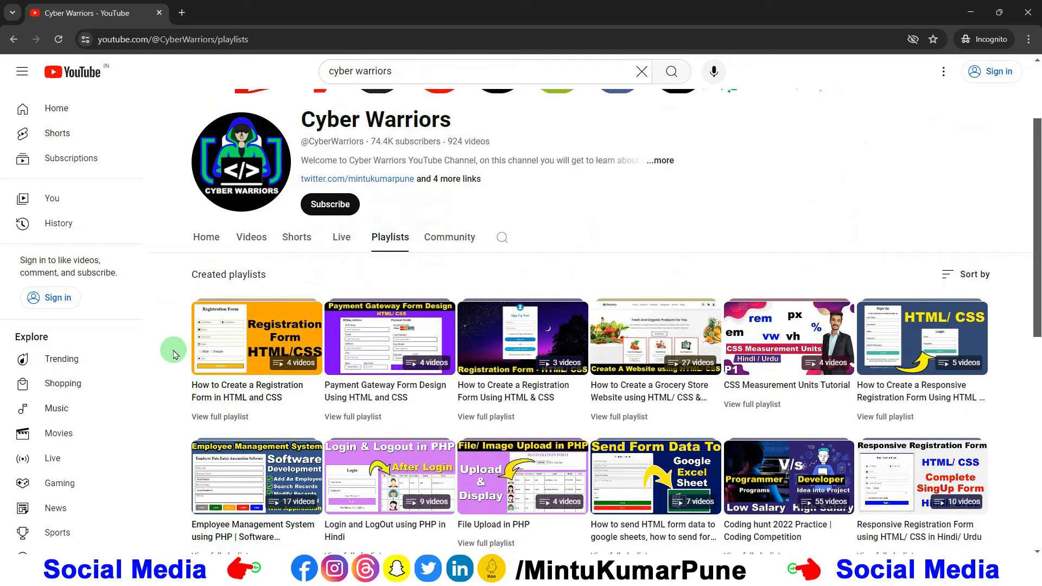
{"action": "scroll", "coordinate": [174, 354], "scroll_direction": "down", "scroll_amount": 2}
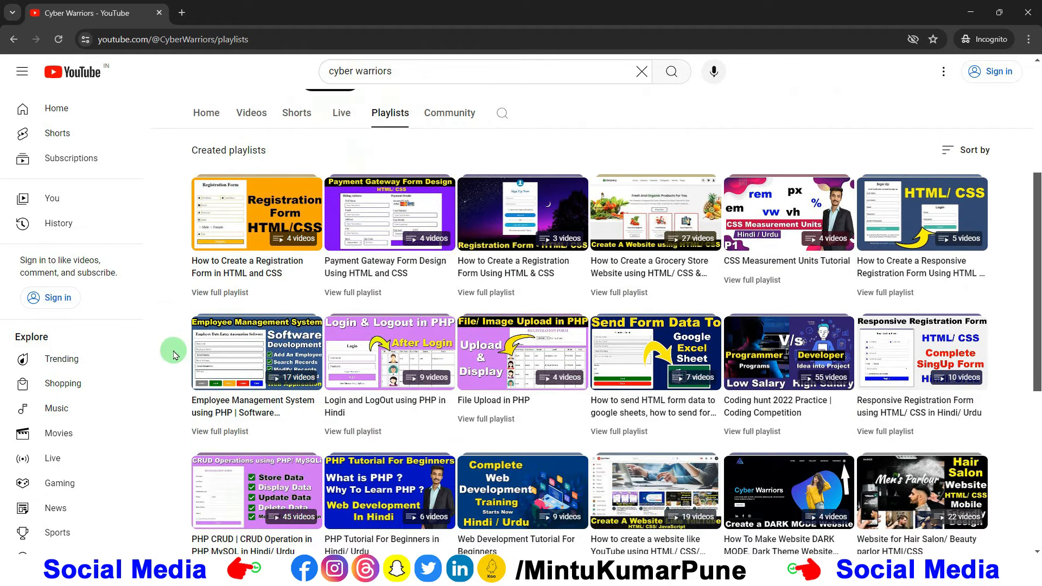
{"action": "scroll", "coordinate": [174, 354], "scroll_direction": "down", "scroll_amount": 2}
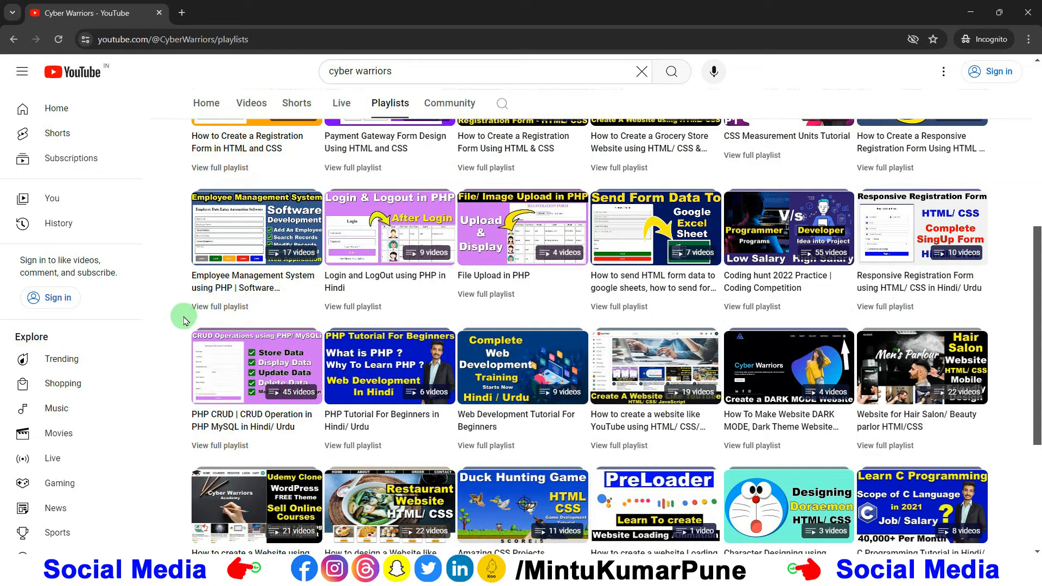
{"action": "scroll", "coordinate": [182, 312], "scroll_direction": "up", "scroll_amount": 6}
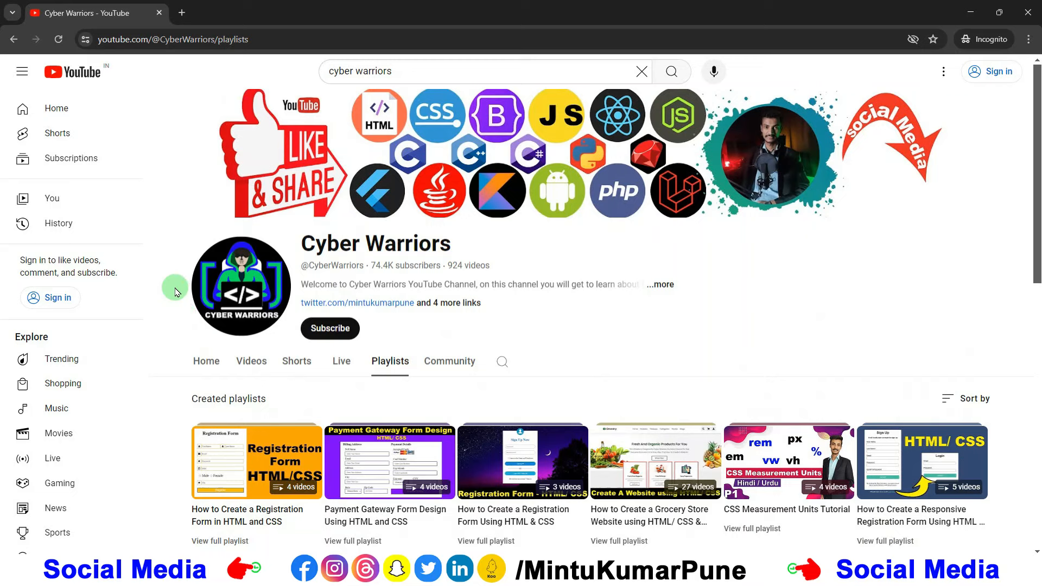